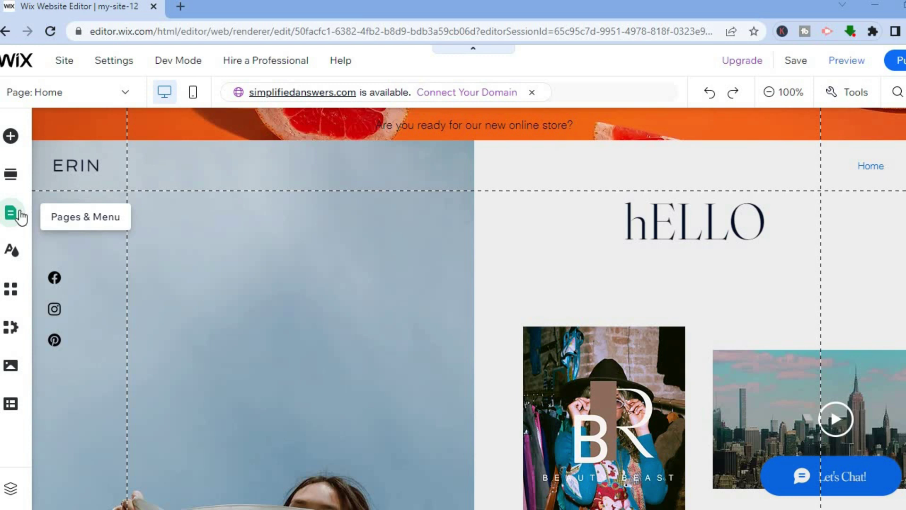
- Add a new blank page to the site from the pages list
click(22, 217)
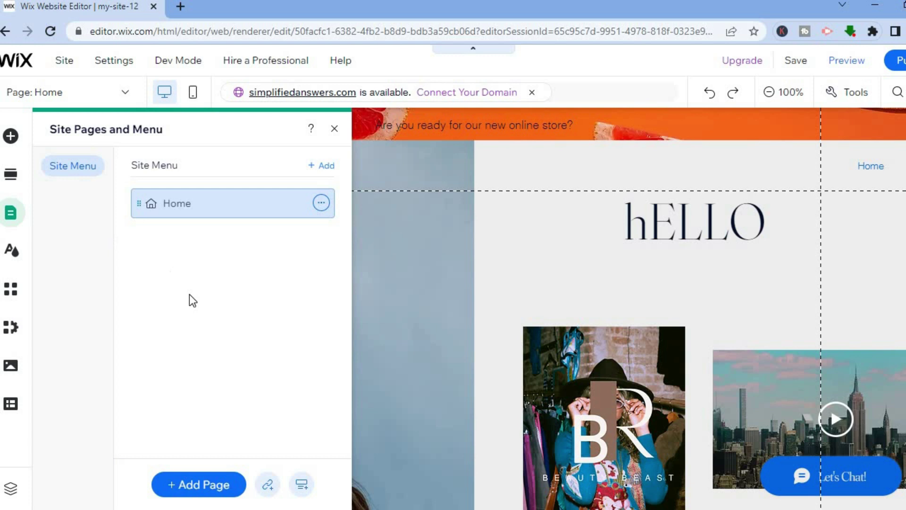
click(202, 483)
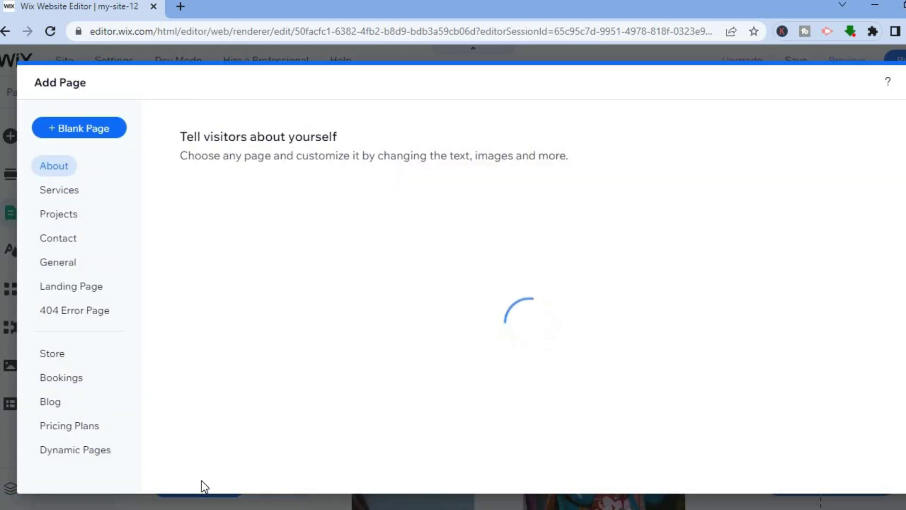
click(101, 130)
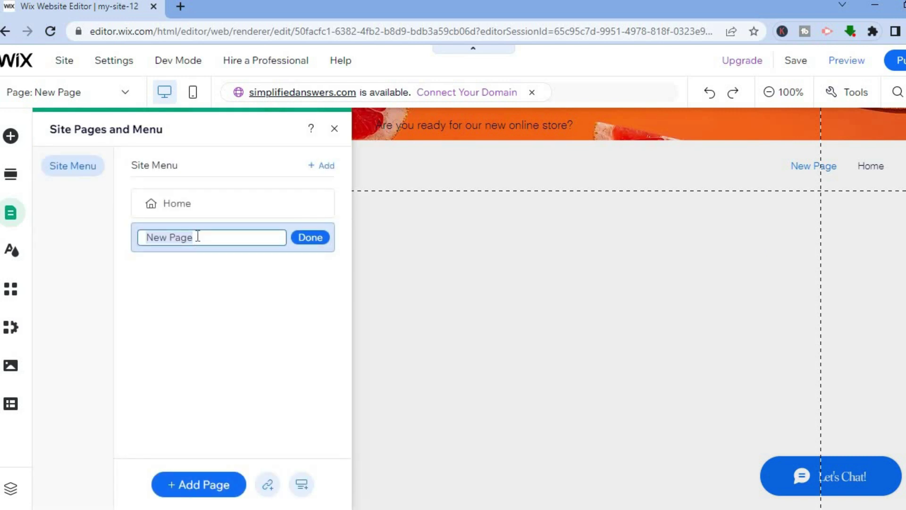
- Rename the new page to FAN CLUB and confirm
drag(186, 236, 149, 234)
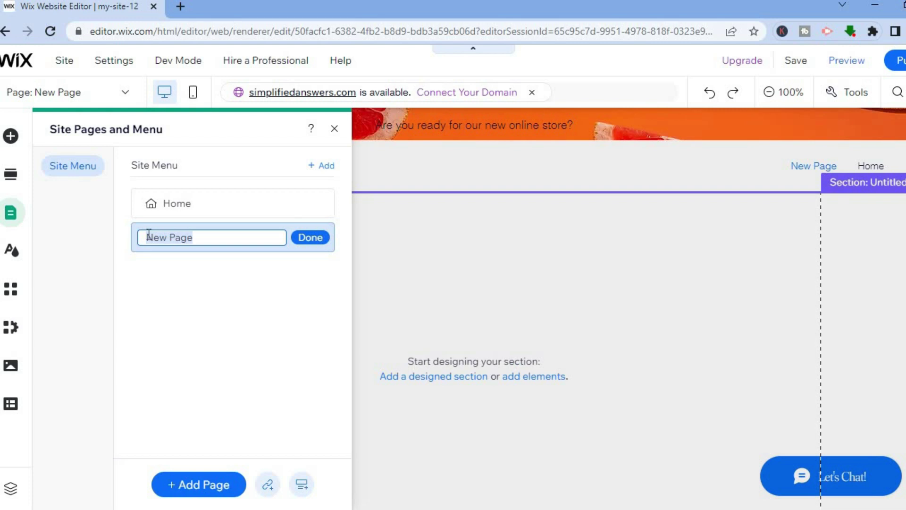
key(BackSpace)
text(IAN c)
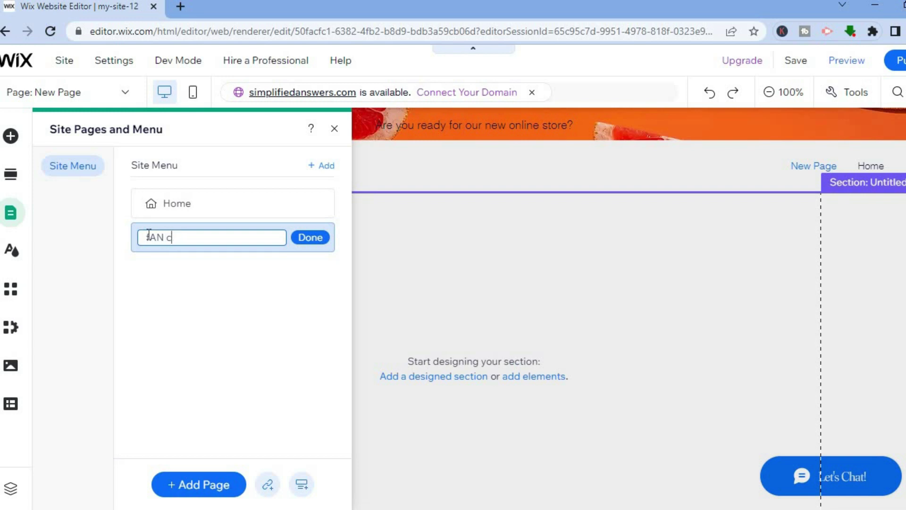
key(ctrl+a)
key(BackSpace)
text(I)
text(AN CLUB)
click(310, 238)
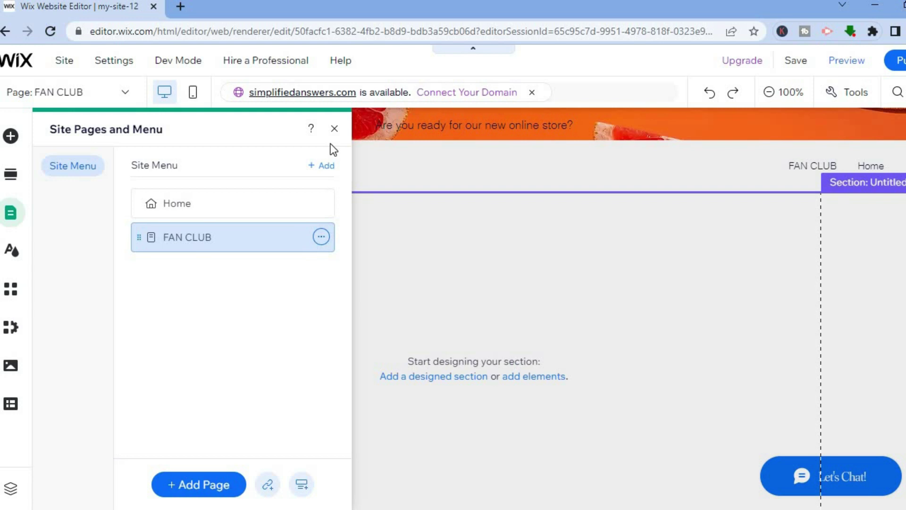
- Close the pages list and browse Add Elements down to Community > Members
click(334, 130)
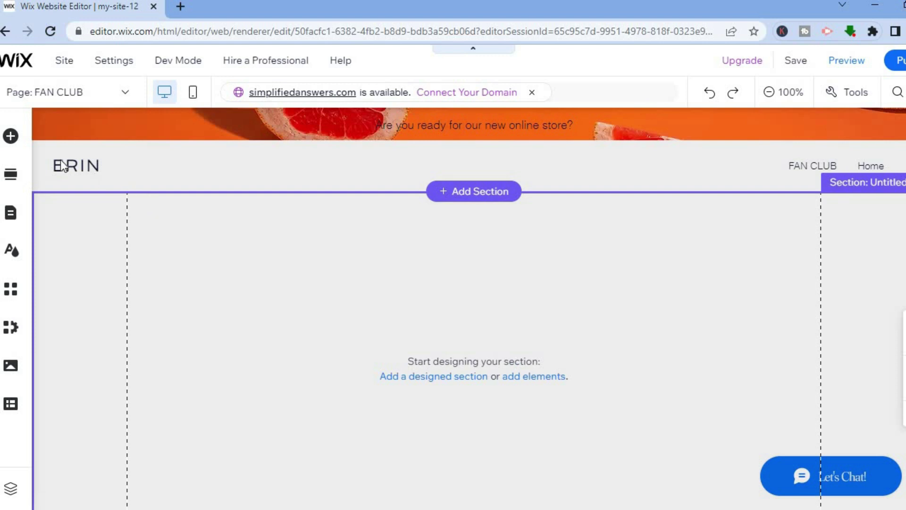
click(19, 140)
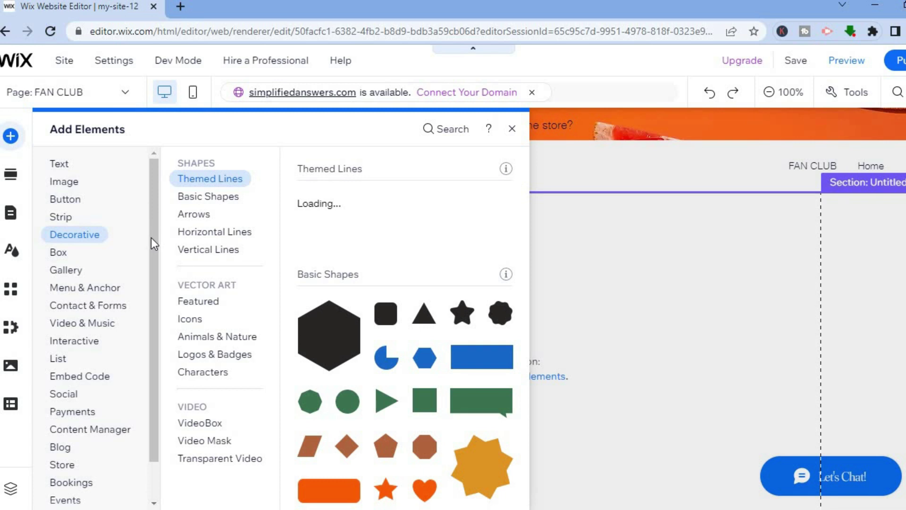
scroll(151, 237, down, 1)
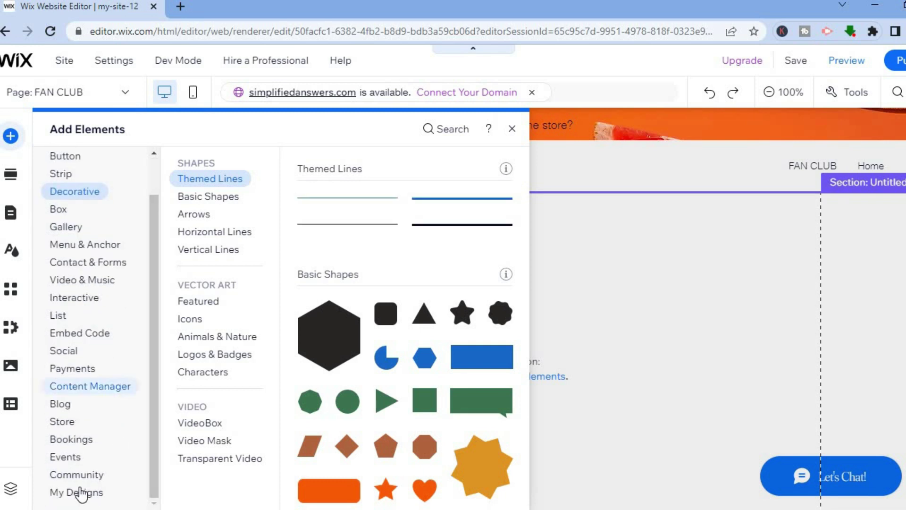
mouse_move(84, 475)
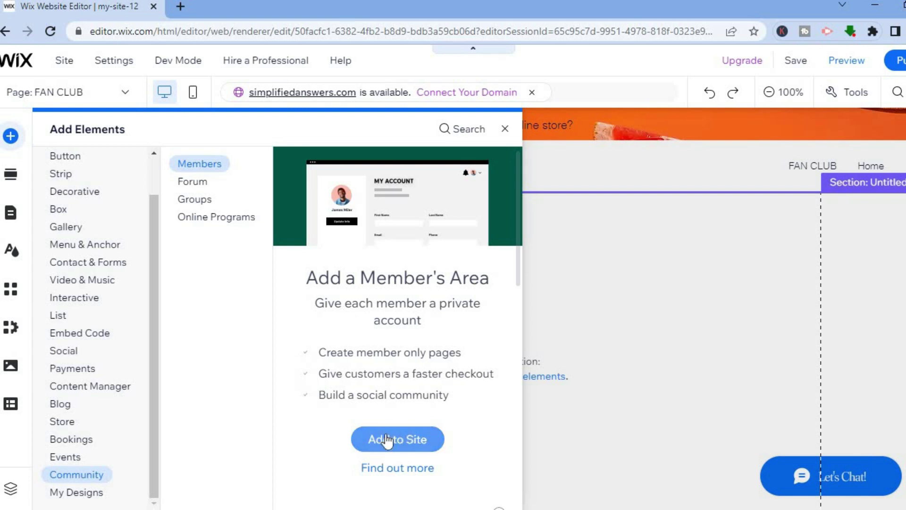
- Add the Member's Area to the site and scroll down its My Account form
click(401, 440)
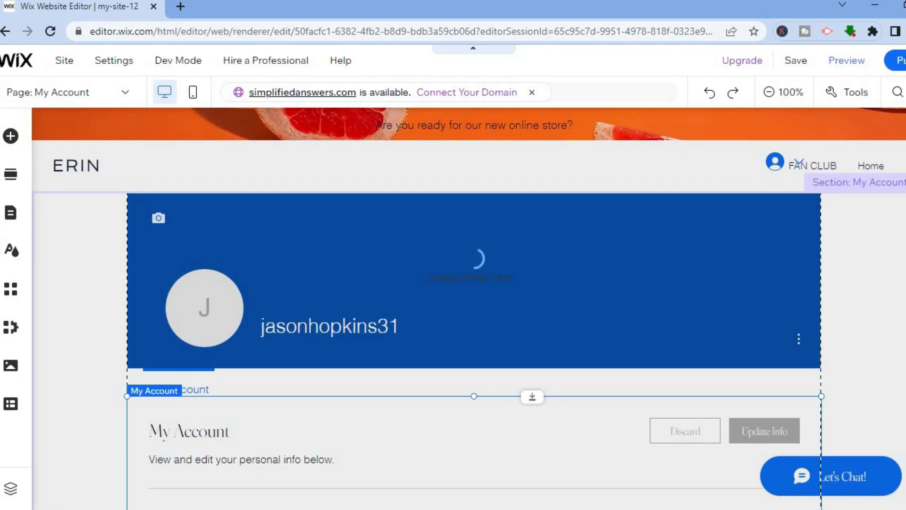
scroll(469, 306, down, 4)
scroll(469, 306, down, 3)
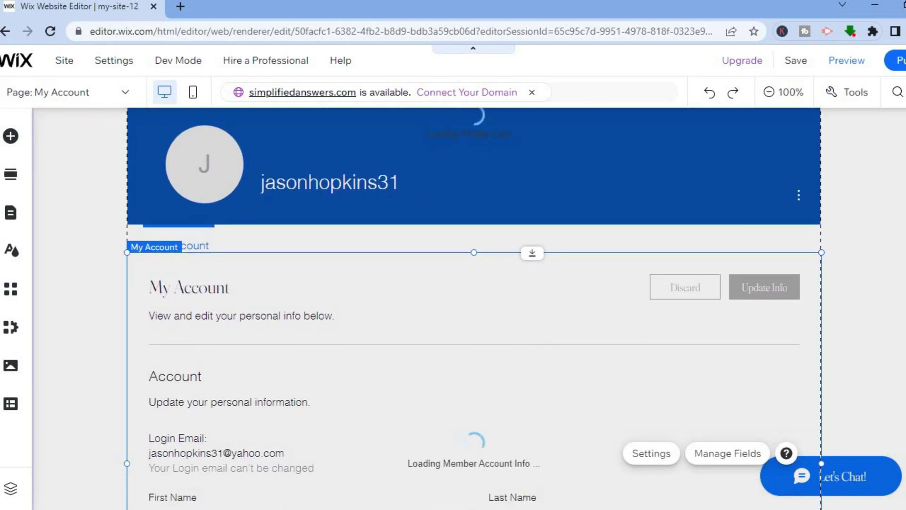
scroll(537, 392, down, 4)
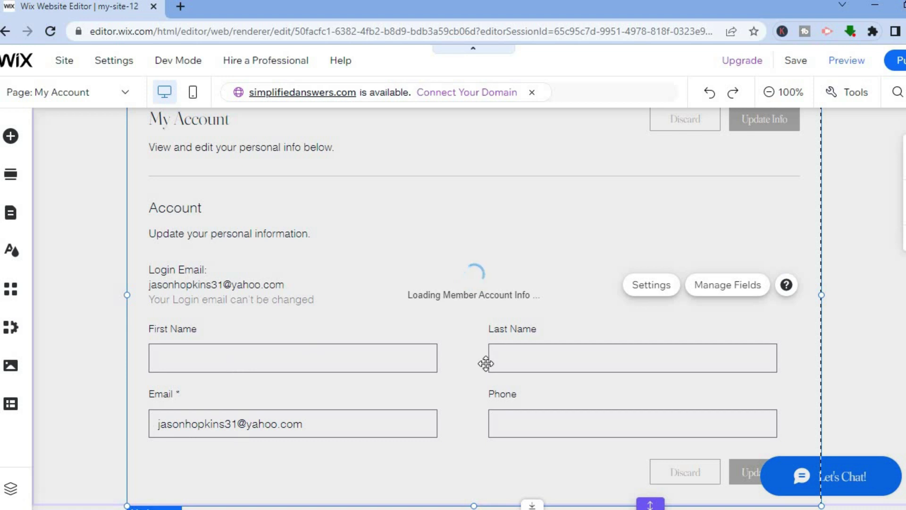
- Hide the First Name field from member accounts in Manage Fields
click(729, 293)
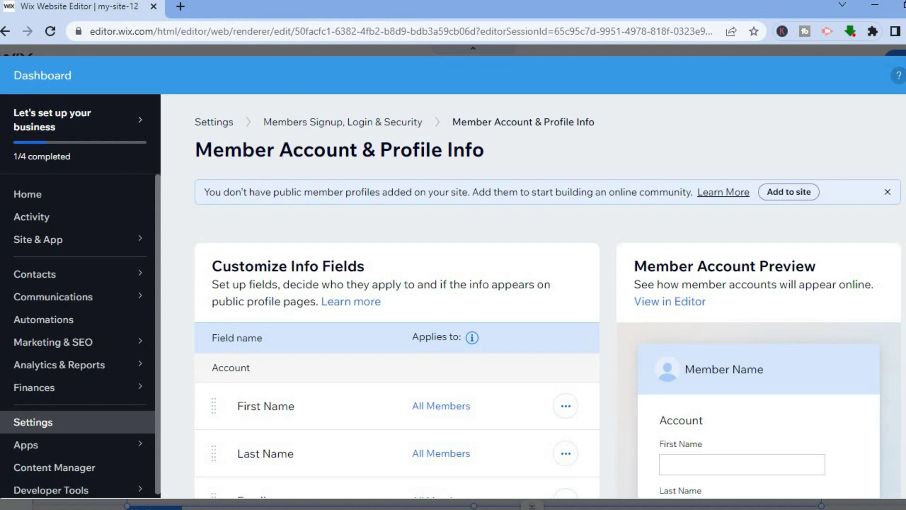
scroll(557, 334, down, 3)
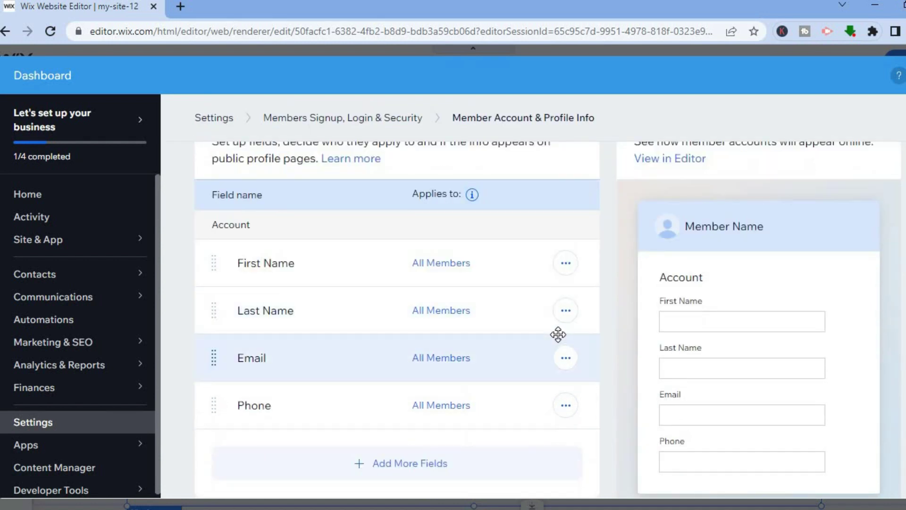
click(566, 266)
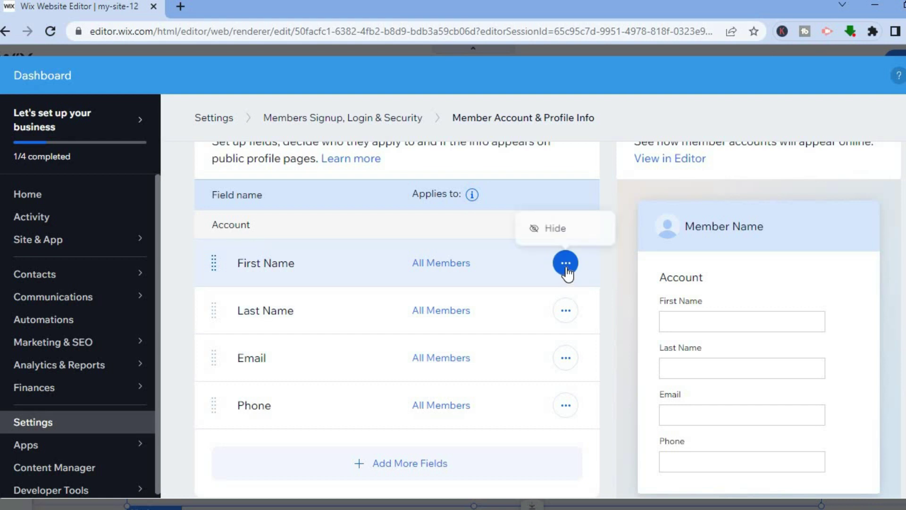
click(551, 231)
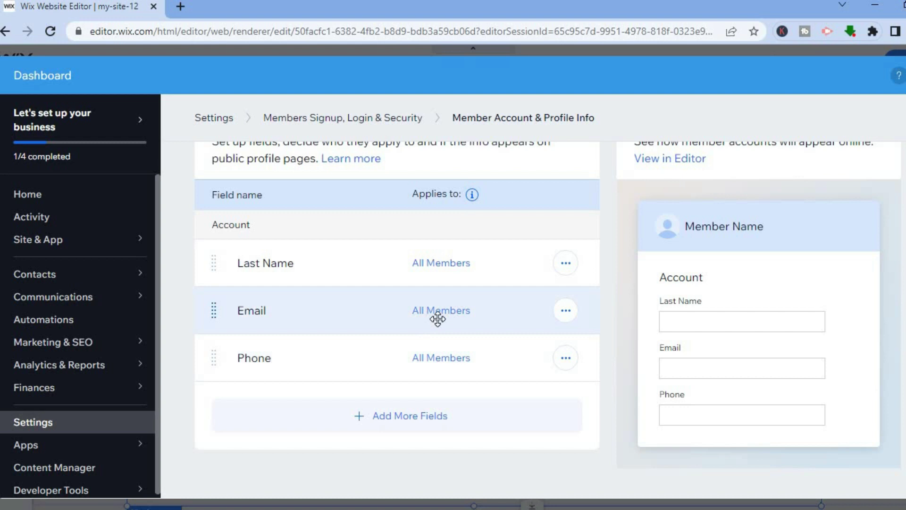
- Start a new custom field from the extra member fields list
click(366, 417)
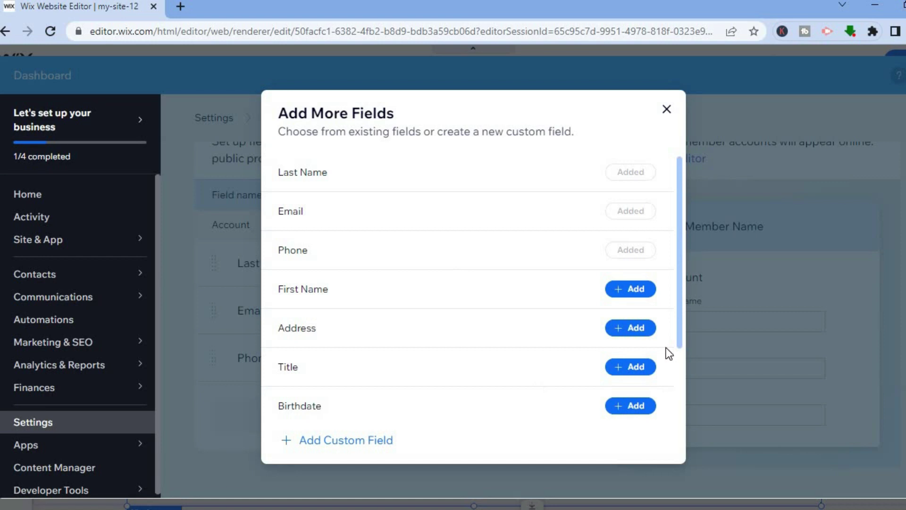
drag(678, 314, 672, 422)
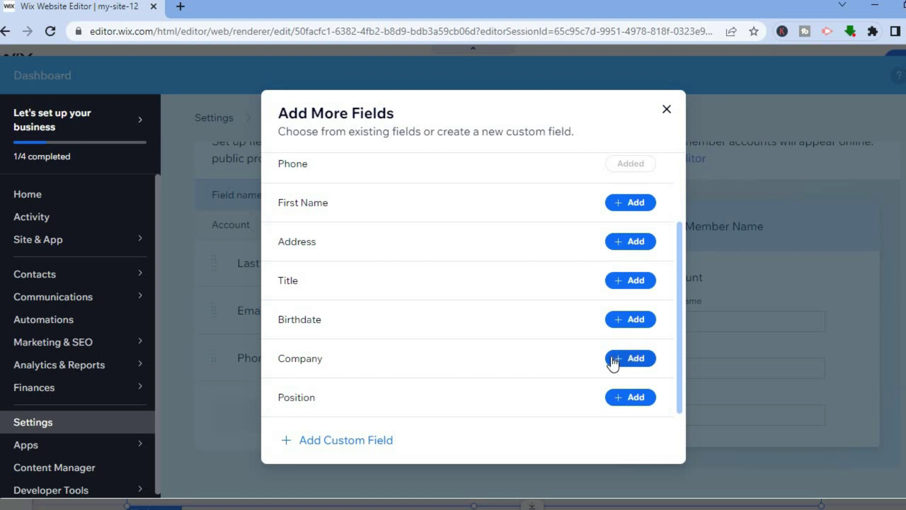
click(366, 439)
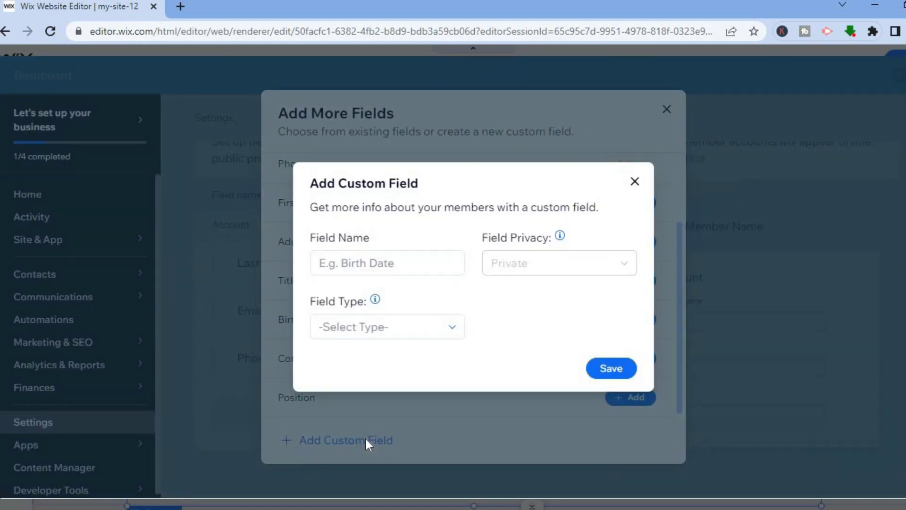
- Enter TEST as the custom field's name
click(400, 258)
right_click(399, 259)
key(Escape)
text(ST)
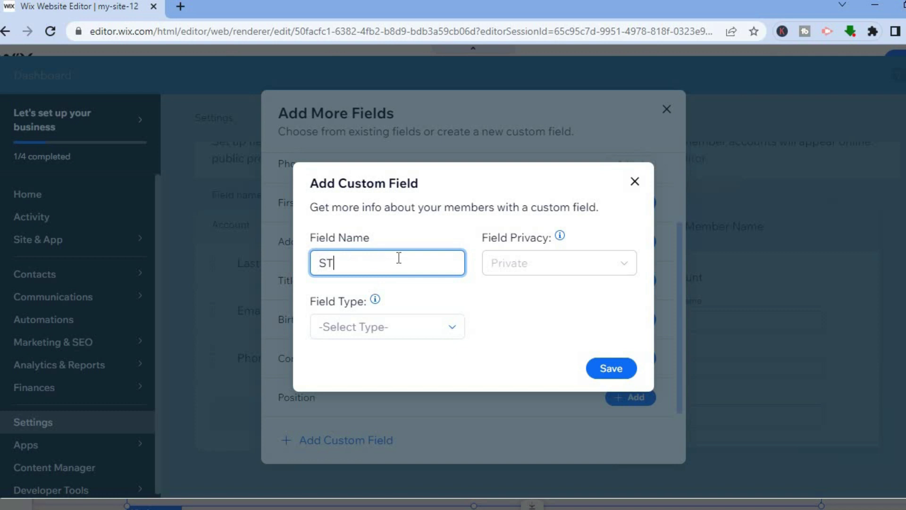
key(super+period)
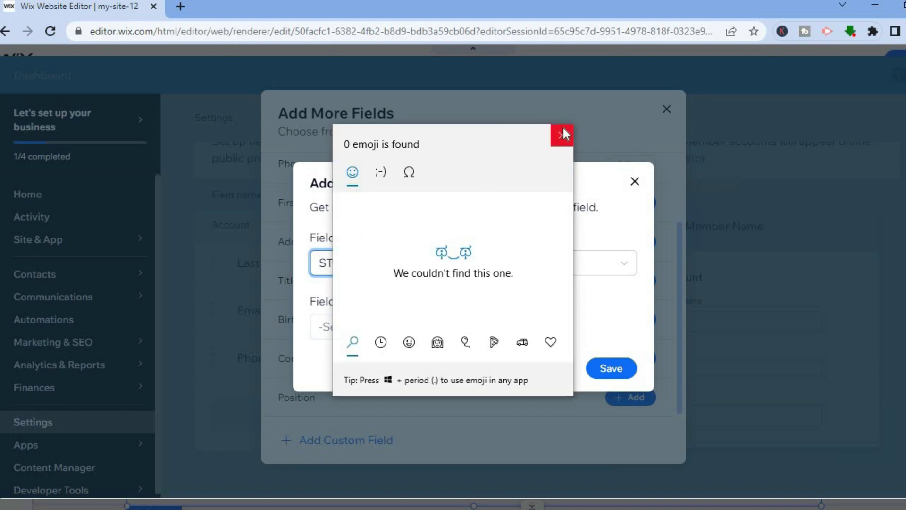
click(563, 129)
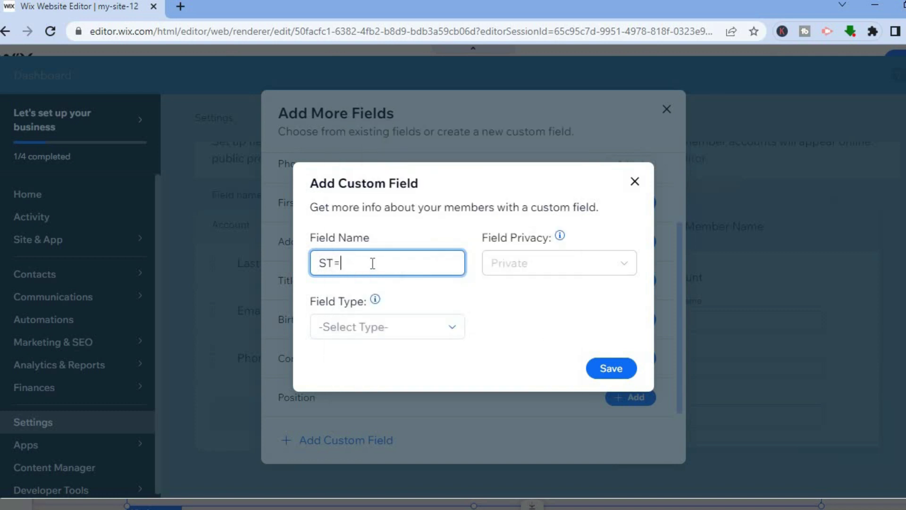
key(BackSpace)
key(BackSpace)
key(BackSpace)
text(TES)
click(536, 269)
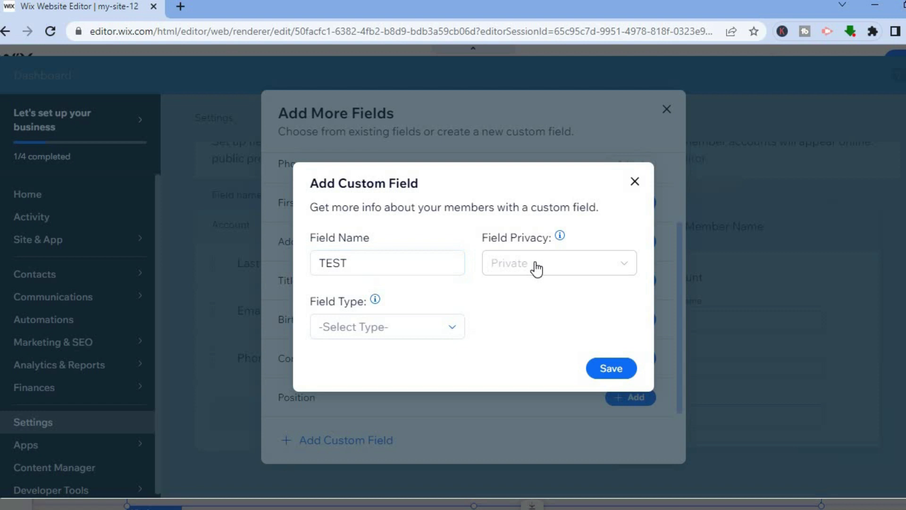
- Set the TEST field type to Number and save it
click(414, 331)
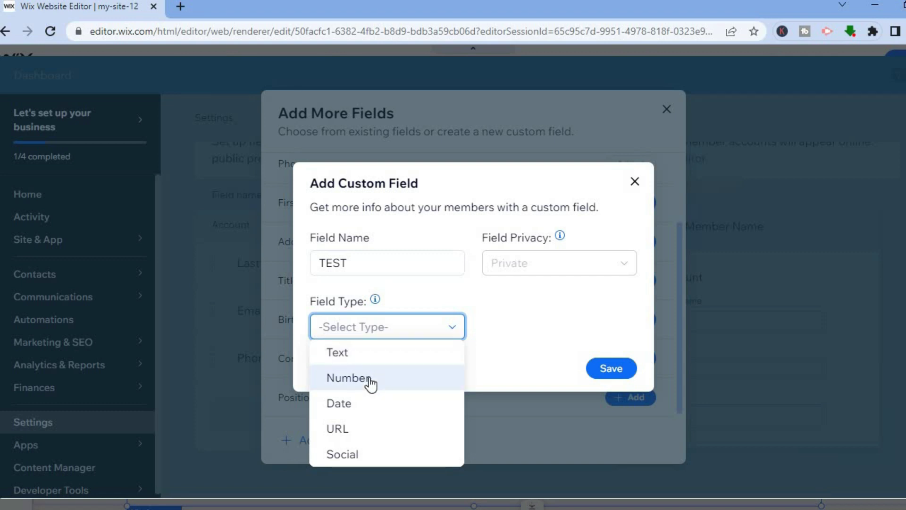
click(369, 378)
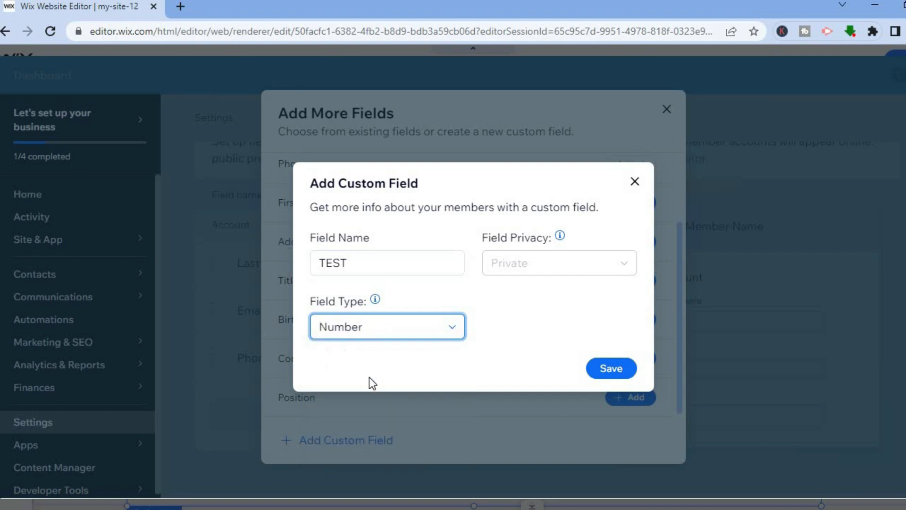
click(621, 370)
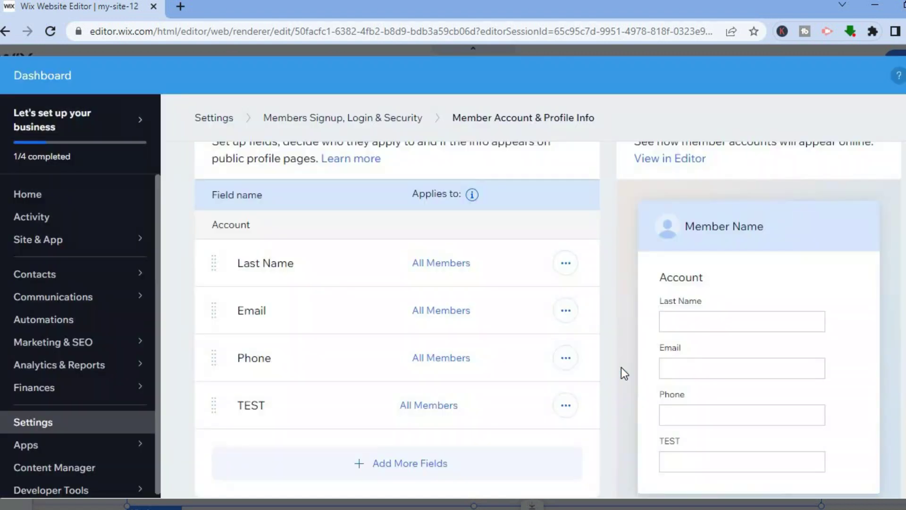
- Scroll the account preview to check the saved TEST field below Phone
mouse_move(468, 404)
scroll(548, 318, down, 1)
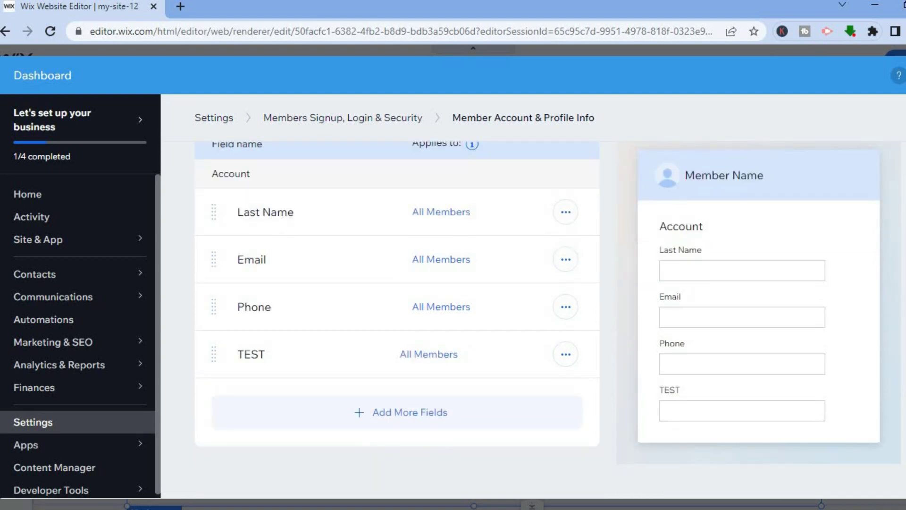
scroll(548, 319, up, 4)
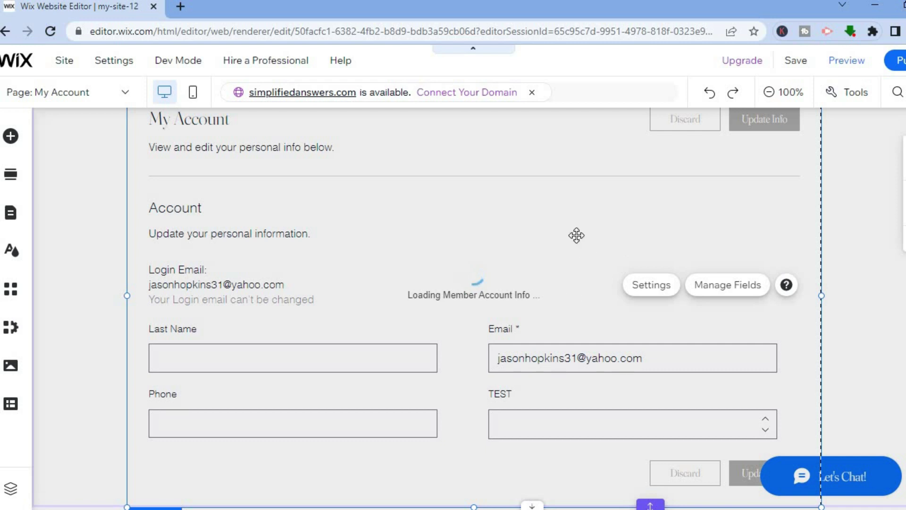
- In My Account settings, try centre alignment, keep the form text left-aligned, and switch to Design
click(650, 287)
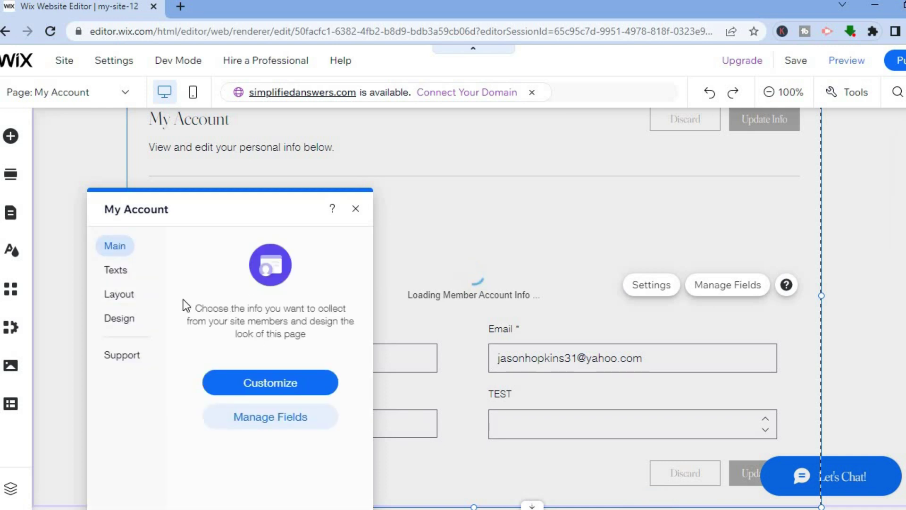
click(123, 296)
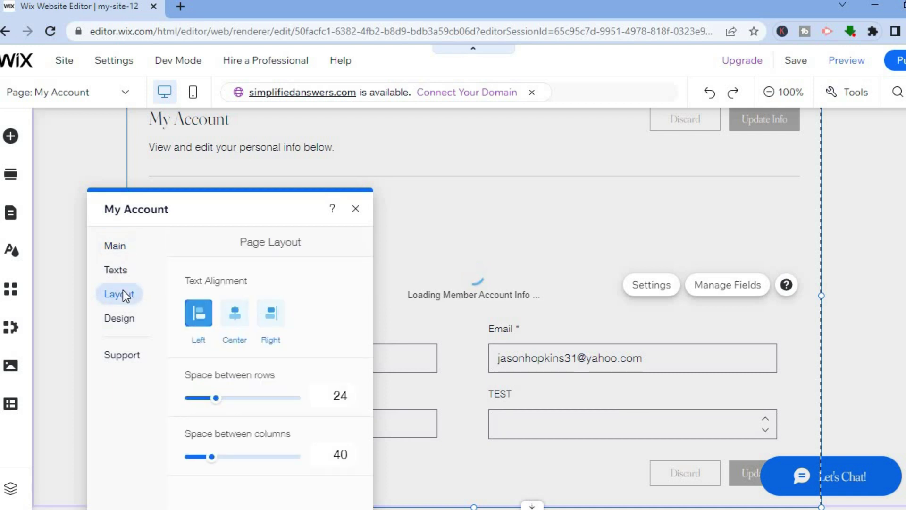
click(244, 325)
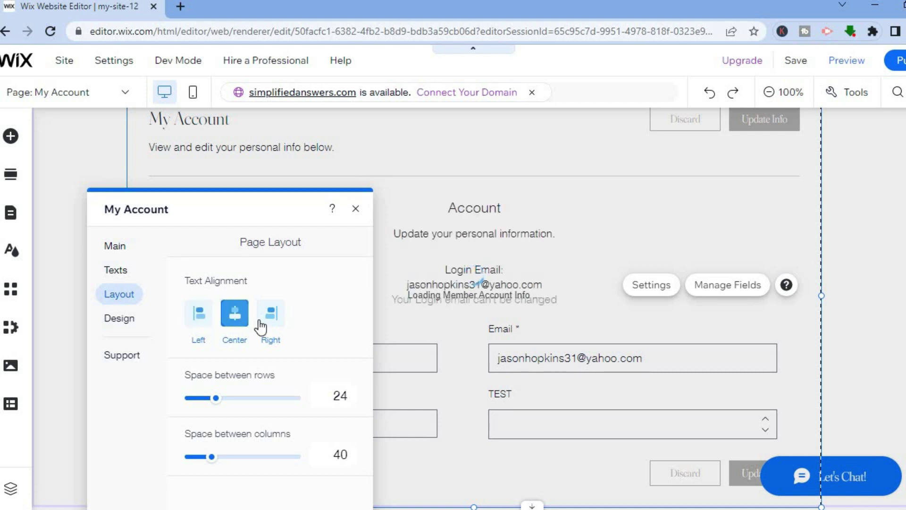
click(204, 313)
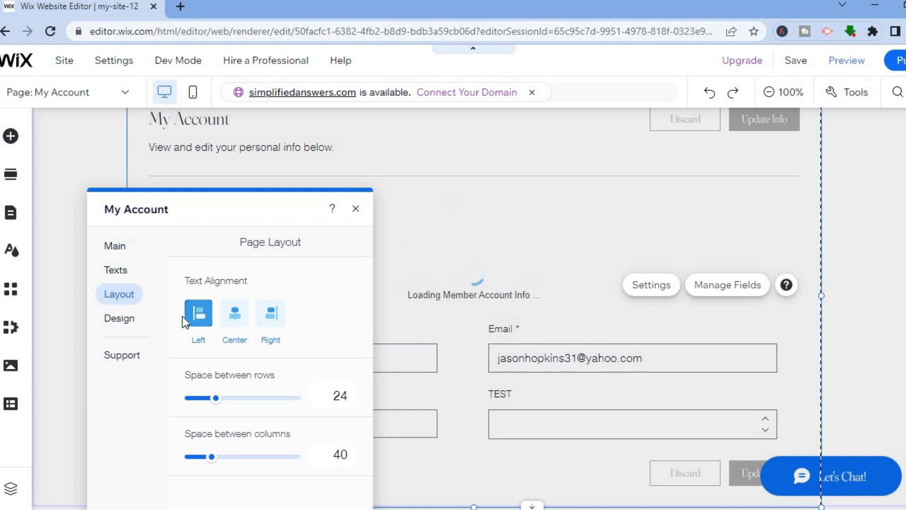
click(120, 319)
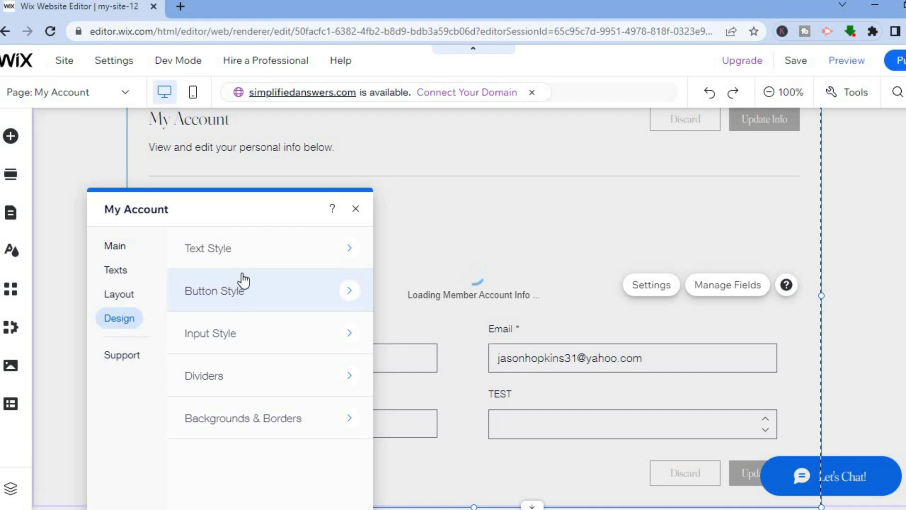
- Set the Field name text style to the Impact font at 15px
click(249, 253)
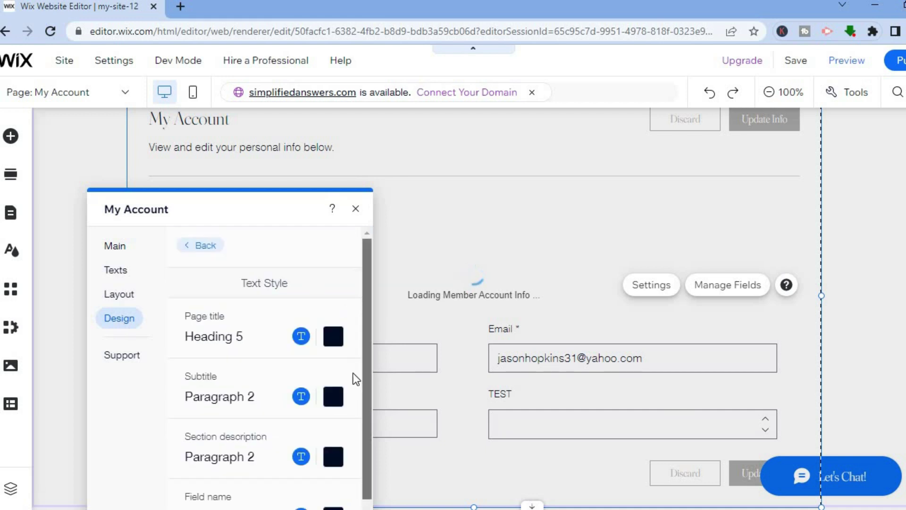
scroll(352, 387, down, 2)
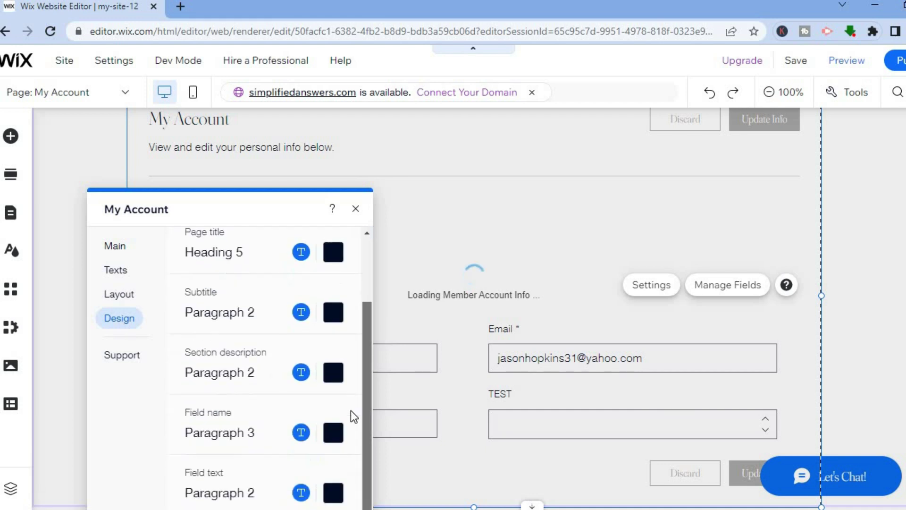
click(301, 432)
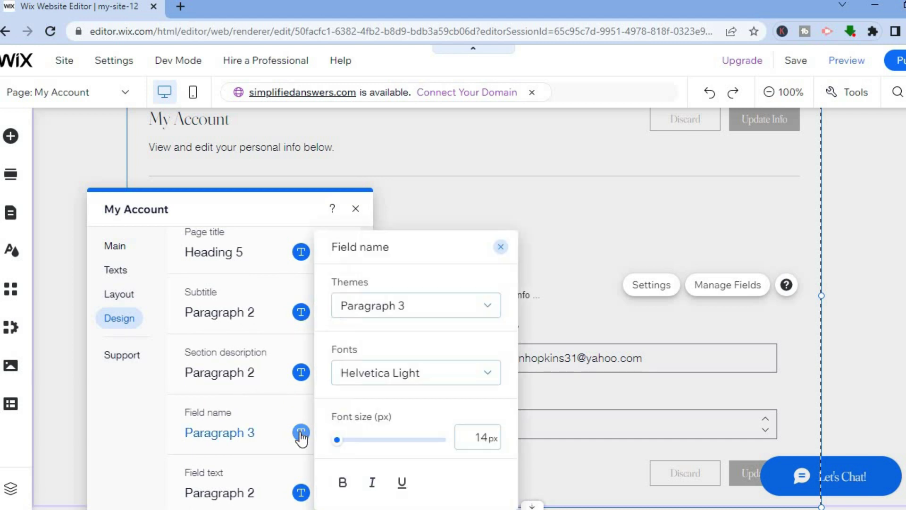
click(464, 377)
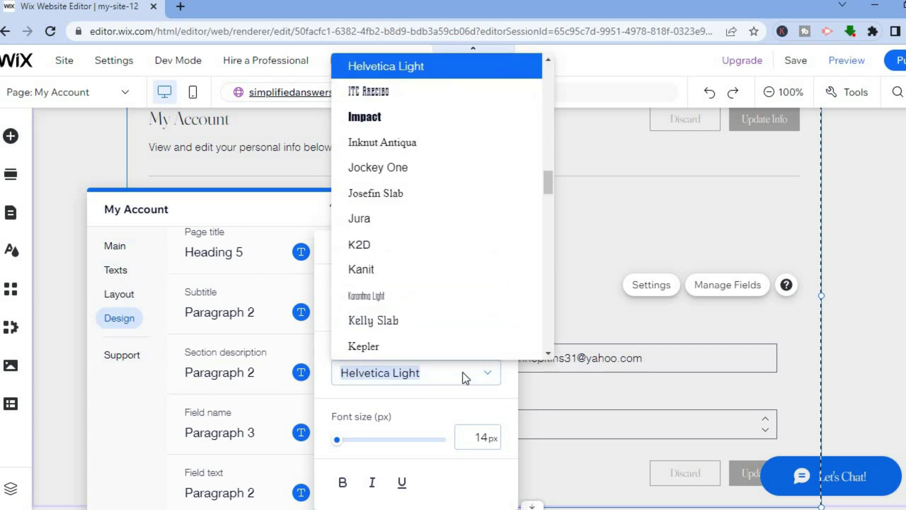
click(399, 123)
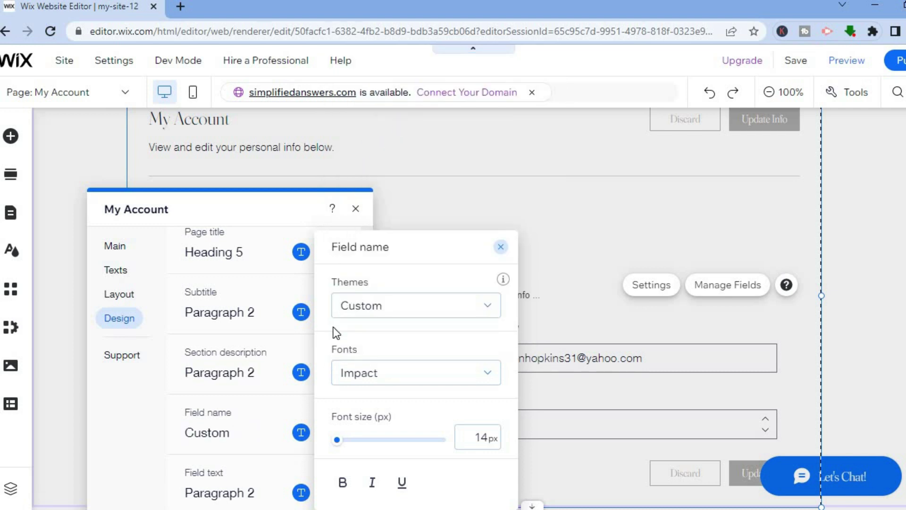
click(352, 439)
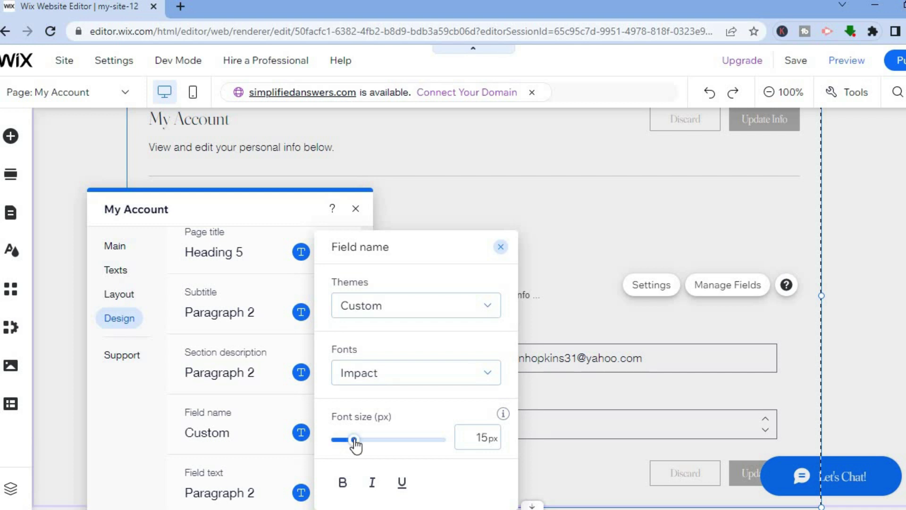
click(499, 249)
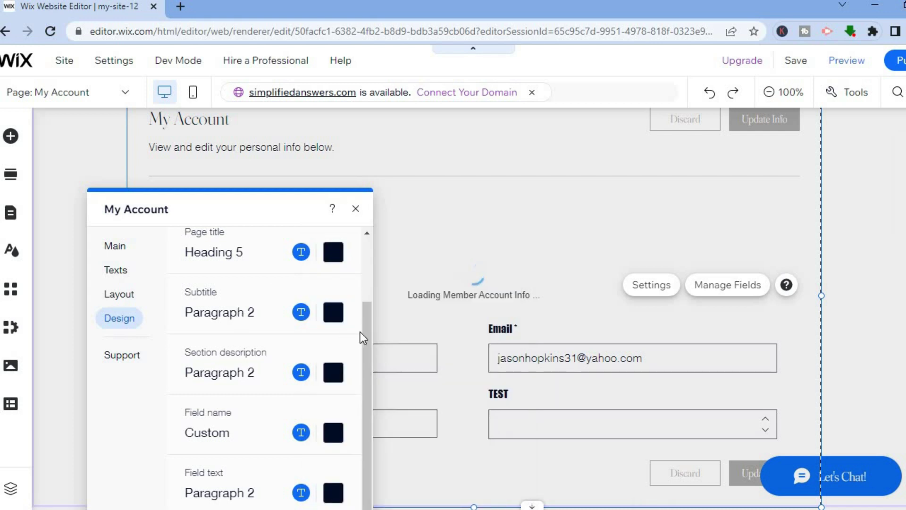
drag(363, 332, 365, 242)
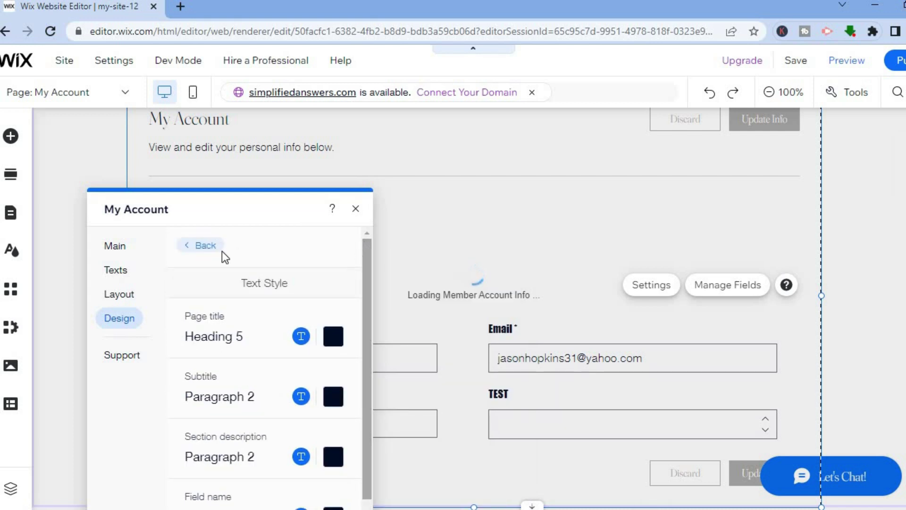
- Colour the Discard and Update Info buttons red (#BD0000) in Button Style
click(195, 246)
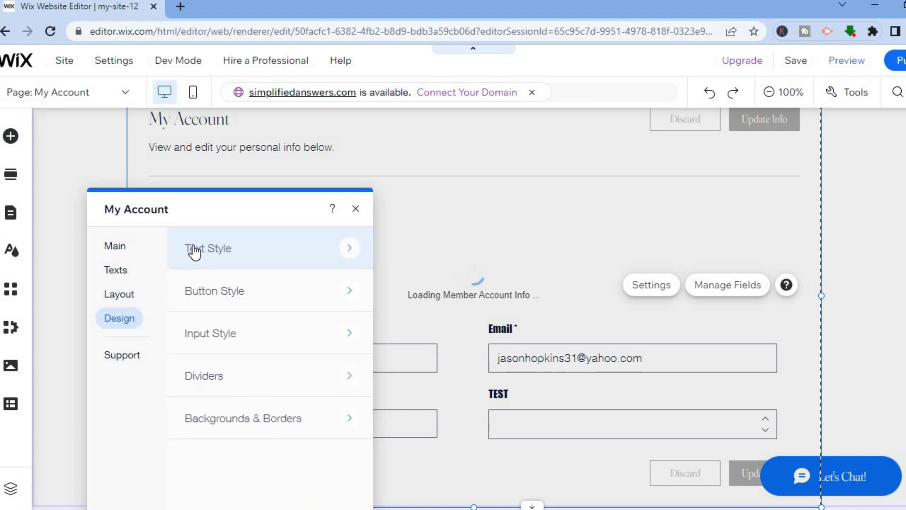
click(261, 291)
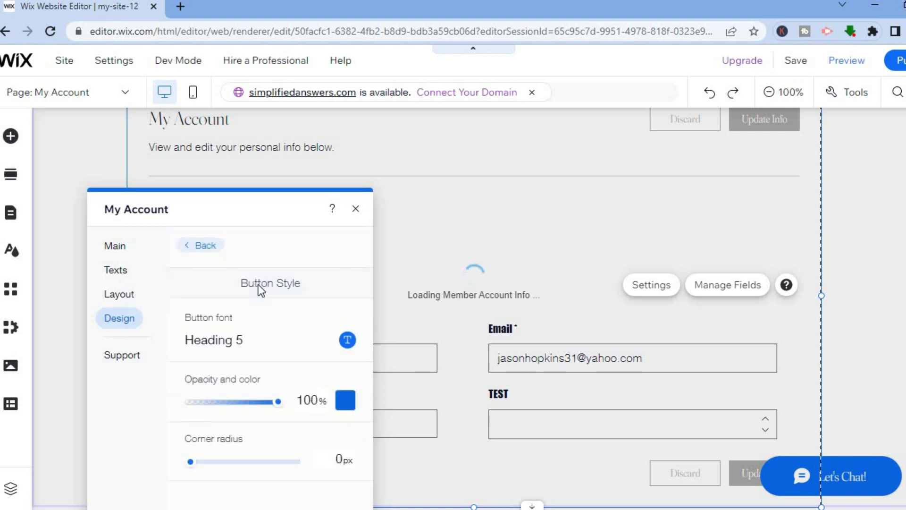
click(346, 401)
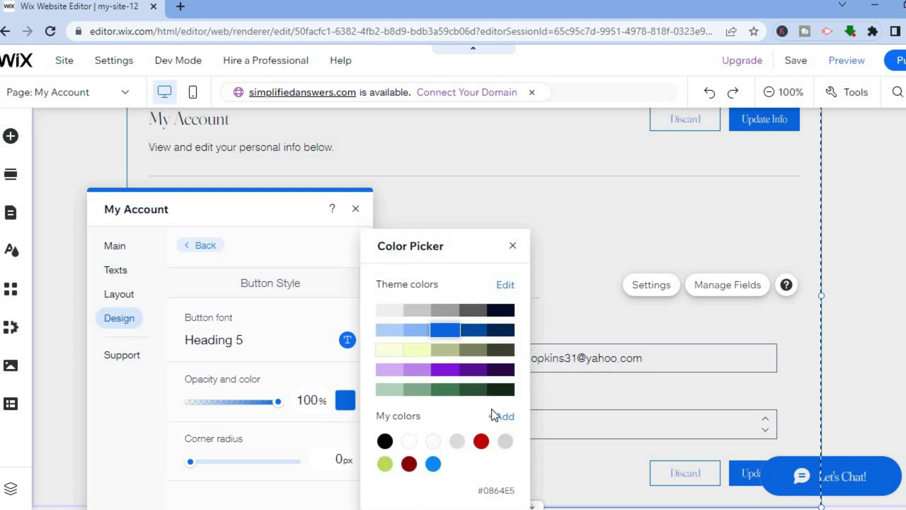
click(481, 441)
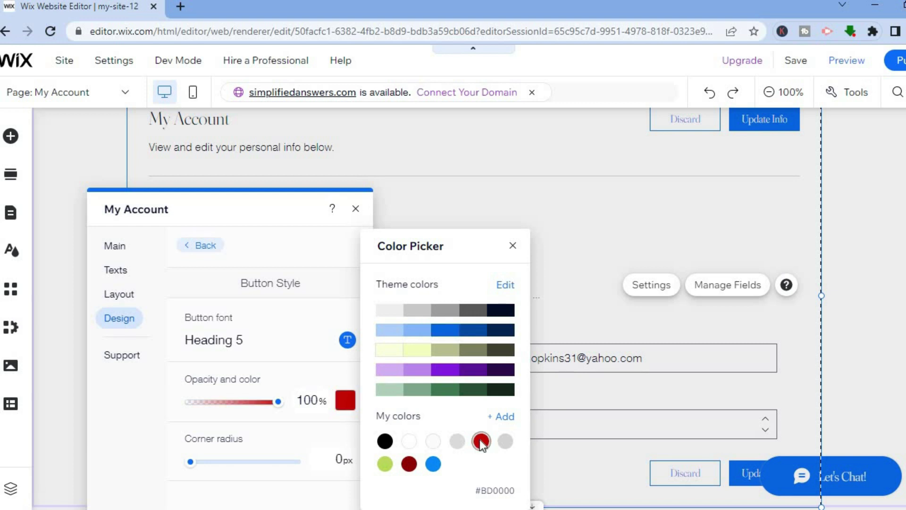
click(512, 246)
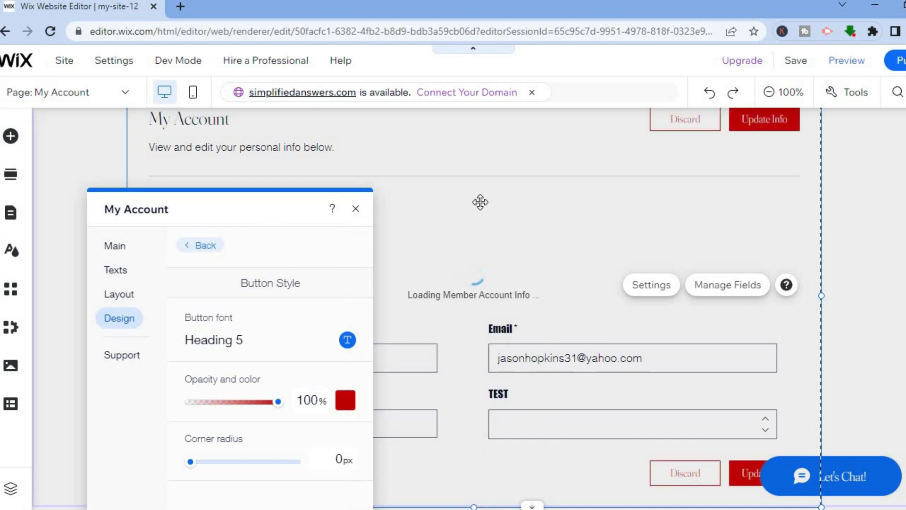
- Change the form background in Backgrounds & Borders to blue #0864E5
click(201, 249)
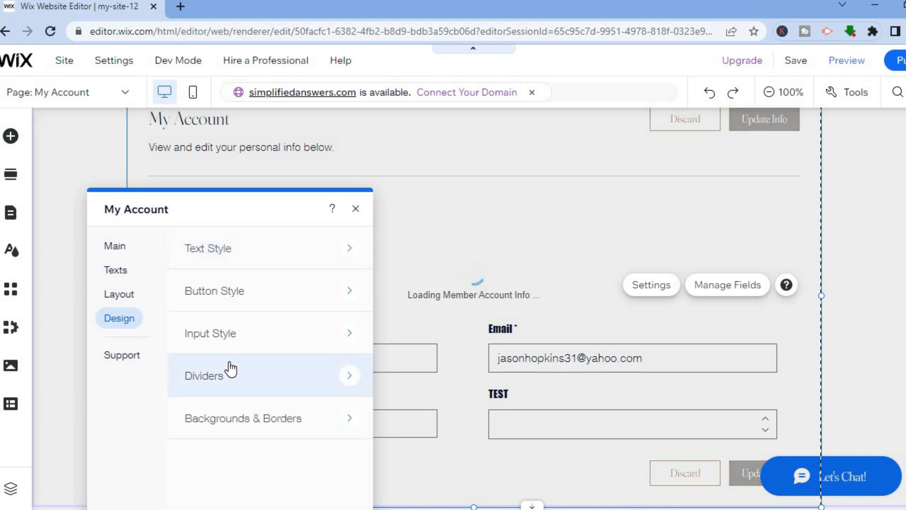
click(246, 417)
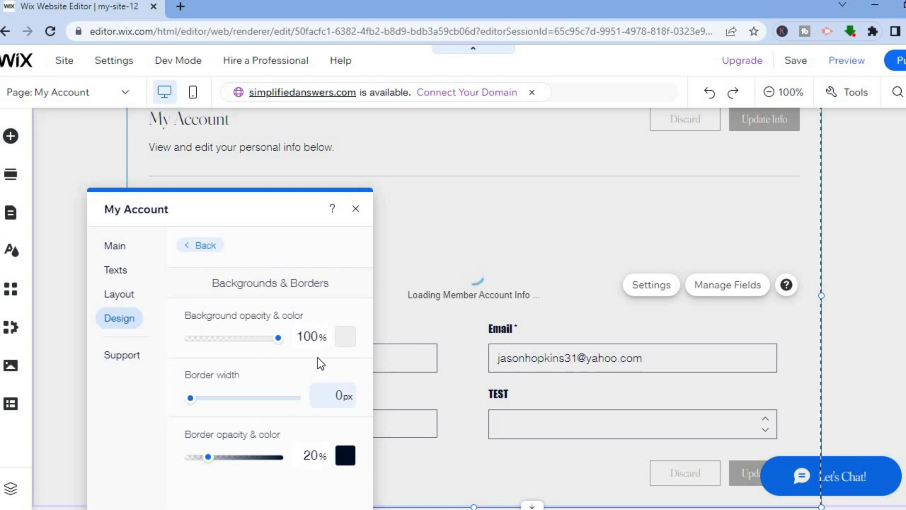
click(346, 337)
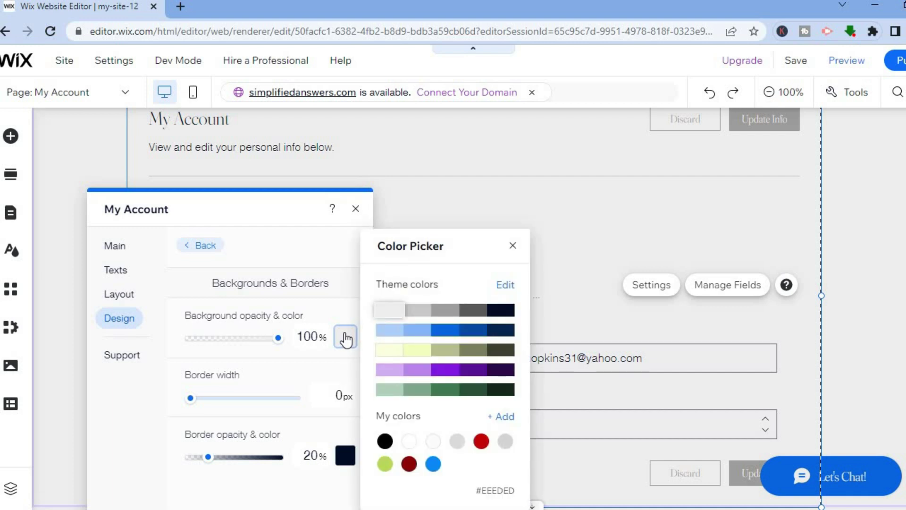
click(446, 330)
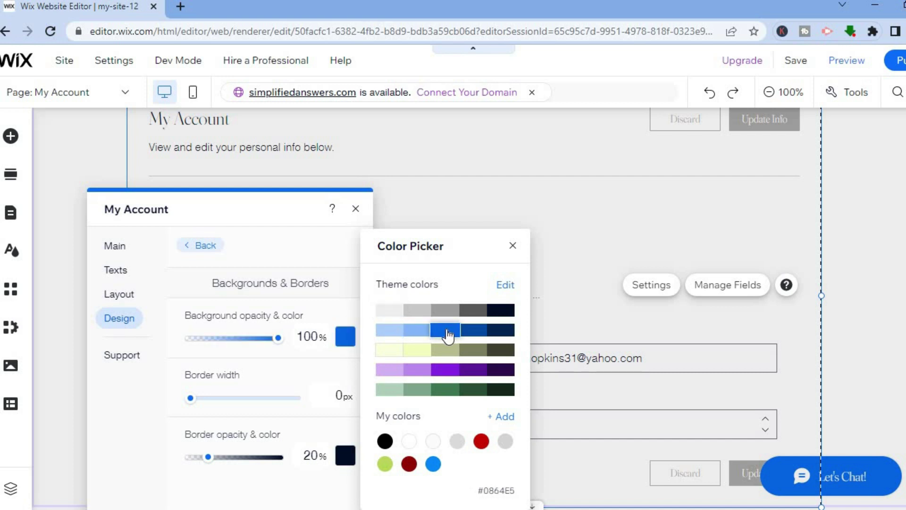
click(511, 247)
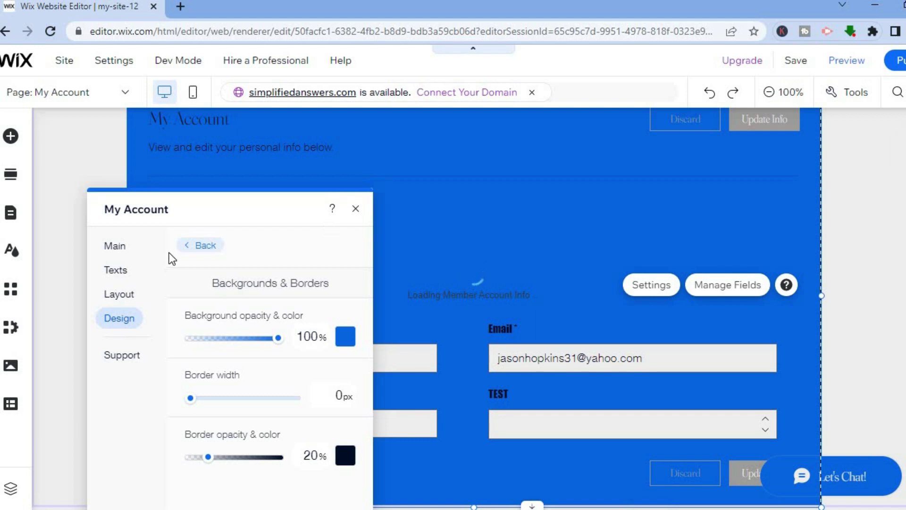
- Show the My Account Texts options and scroll through titles like Display Info and Account
click(118, 245)
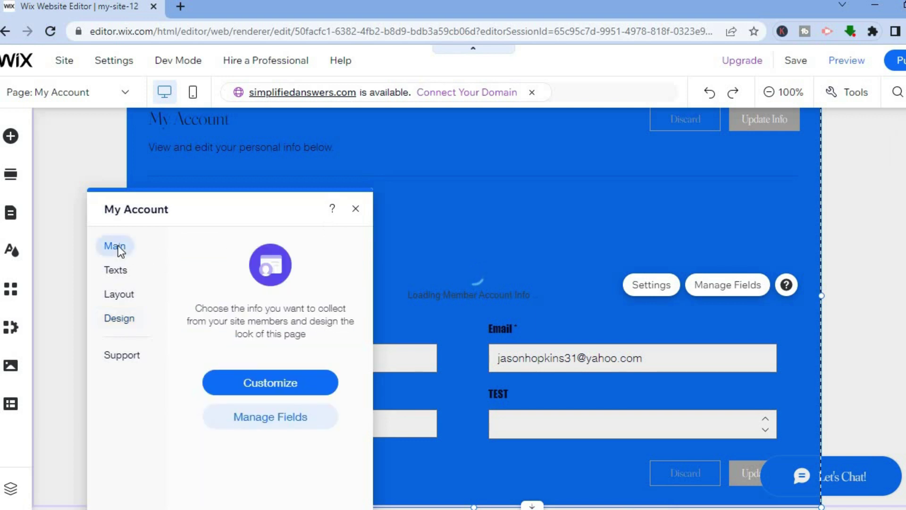
click(112, 272)
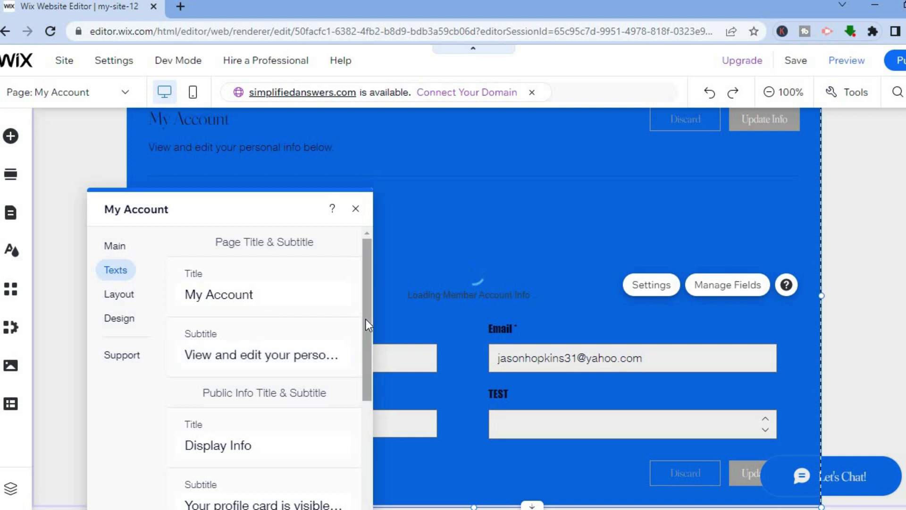
scroll(361, 356, down, 3)
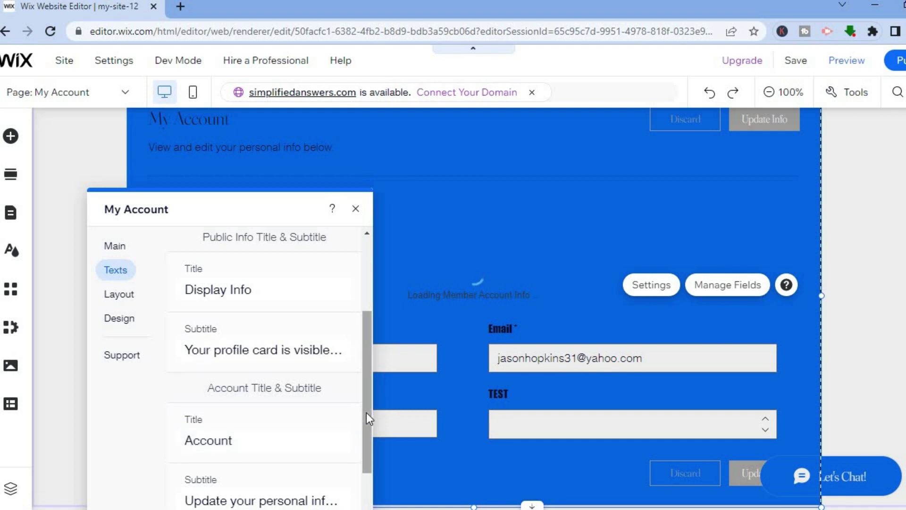
drag(366, 413, 360, 472)
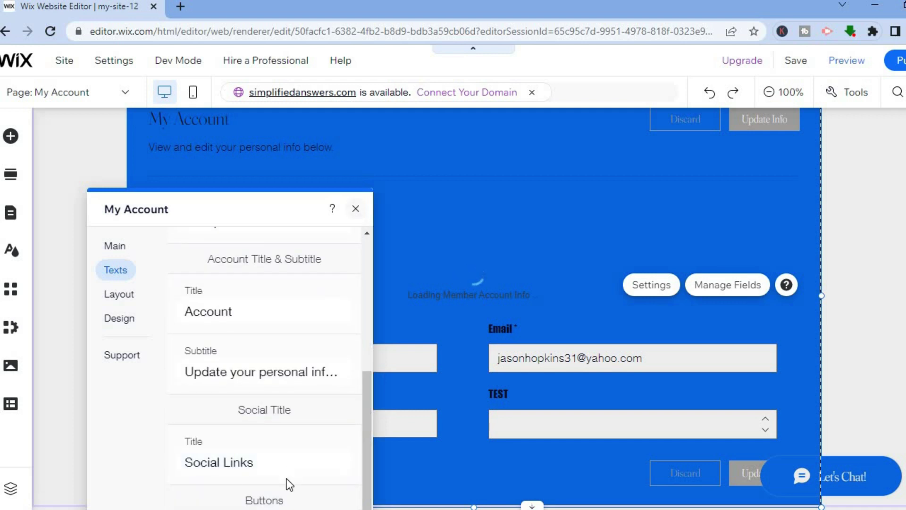
- Close the My Account settings and preview the blue restyled account page
click(355, 208)
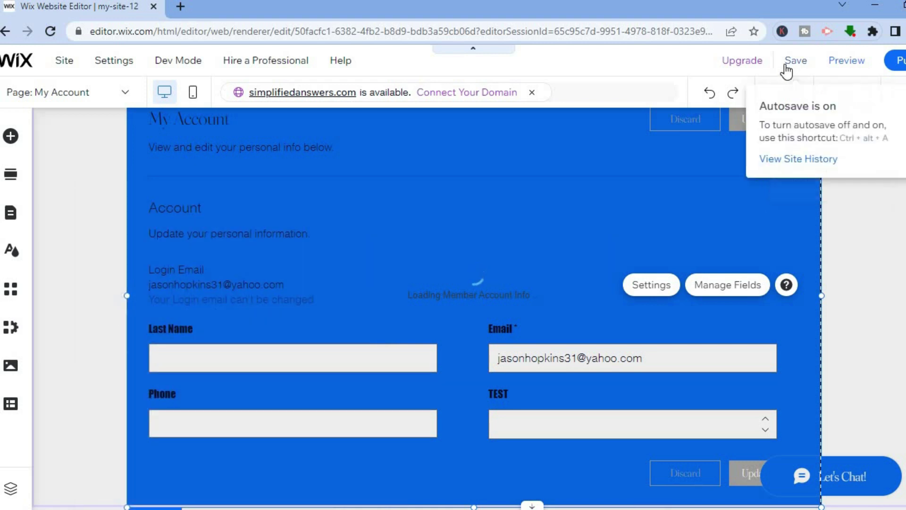
click(842, 61)
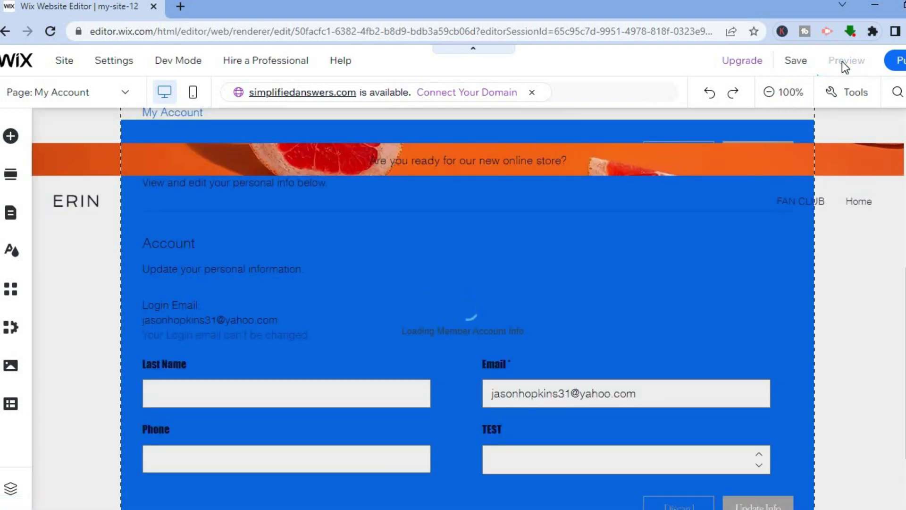